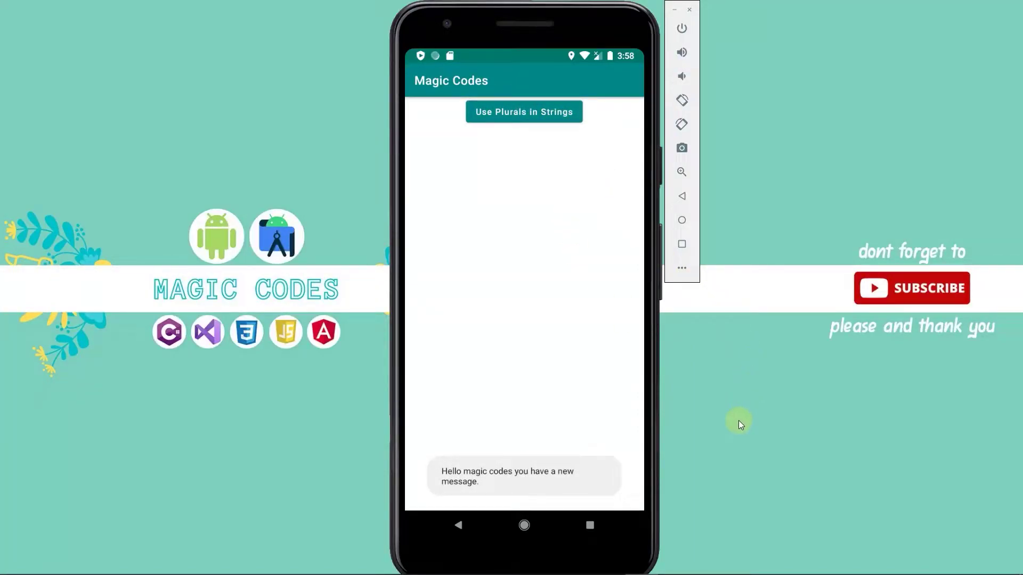
Tap the app's 'Use Plurals in Strings' button to show the plural welcome toast.
click(552, 115)
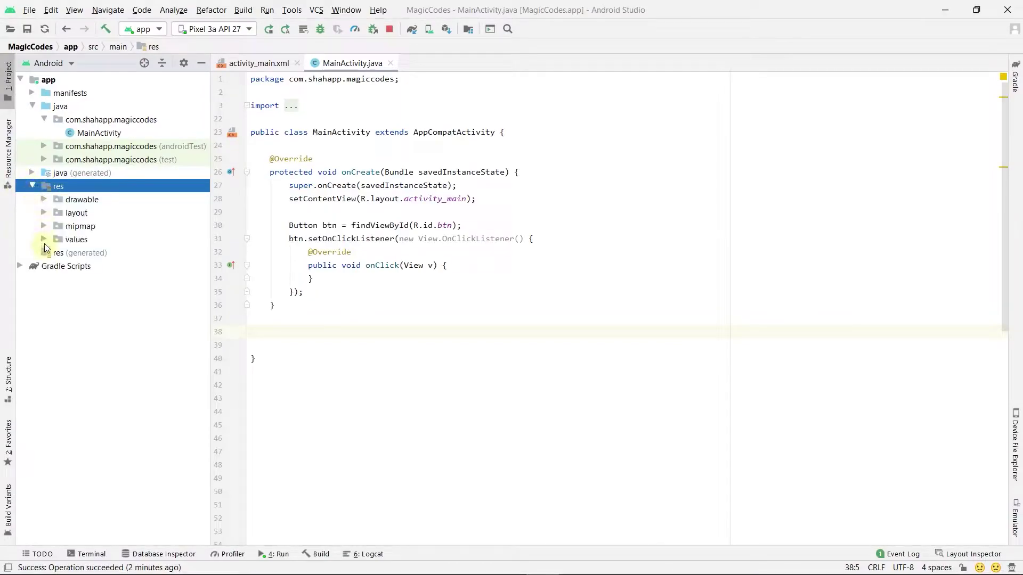
Open res/values/strings.xml and add a welcome_messages plurals entry with a quantity="one" item.
click(44, 238)
double_click(94, 280)
click(508, 109)
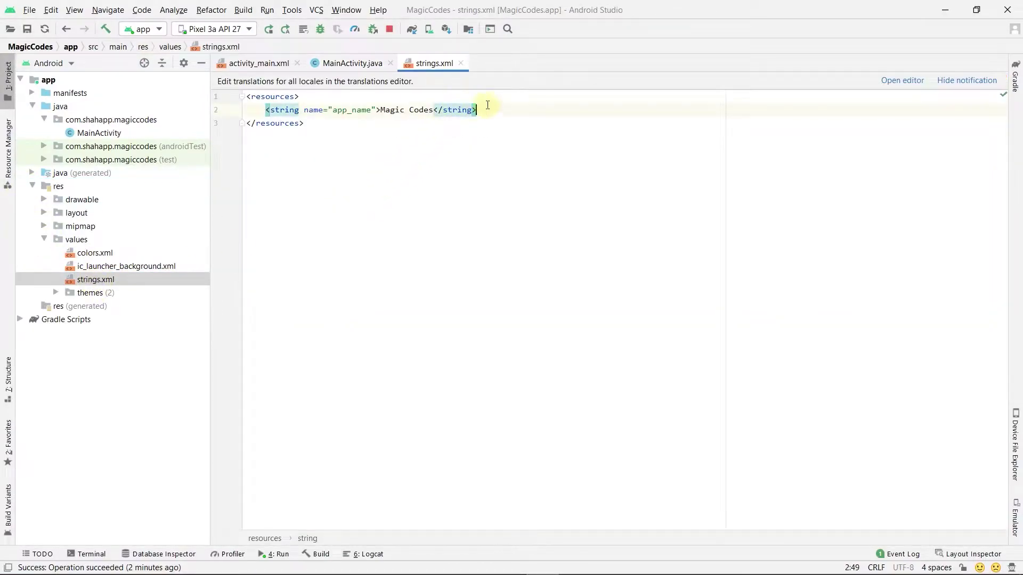
key(Return)
text(<pl)
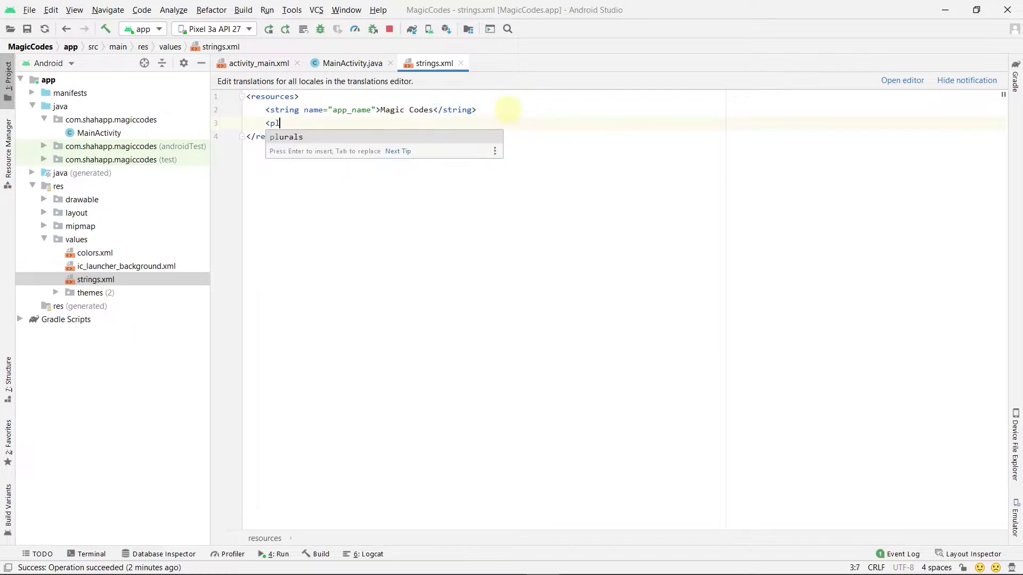
key(Return)
text(welcome)
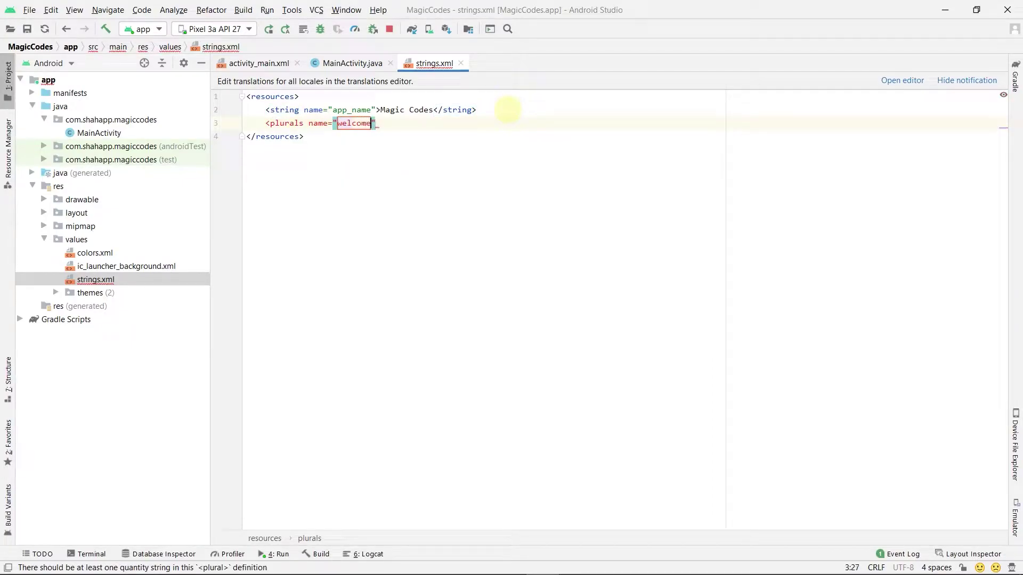
text(_message)
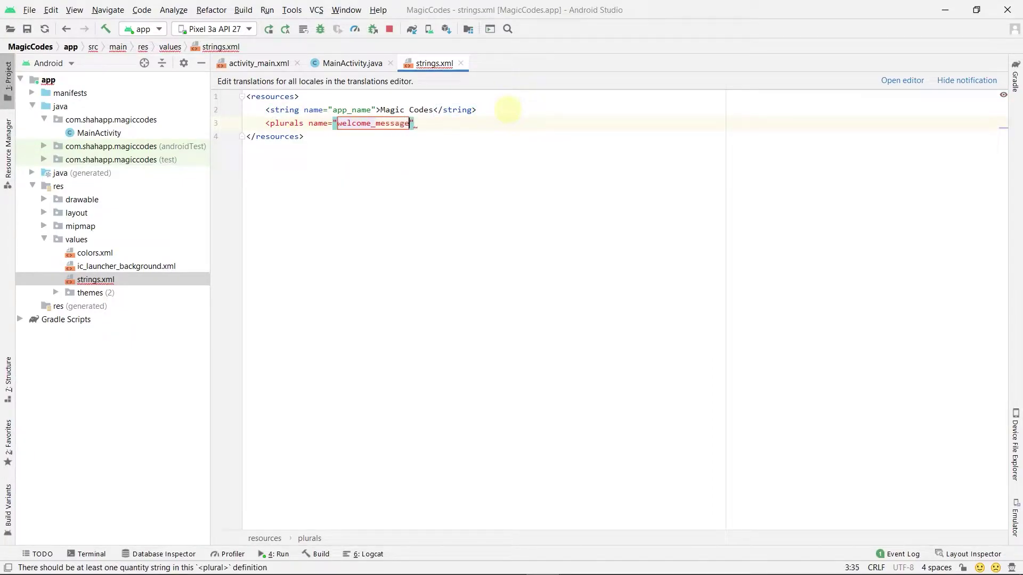
text(s">)
key(Return)
text(<)
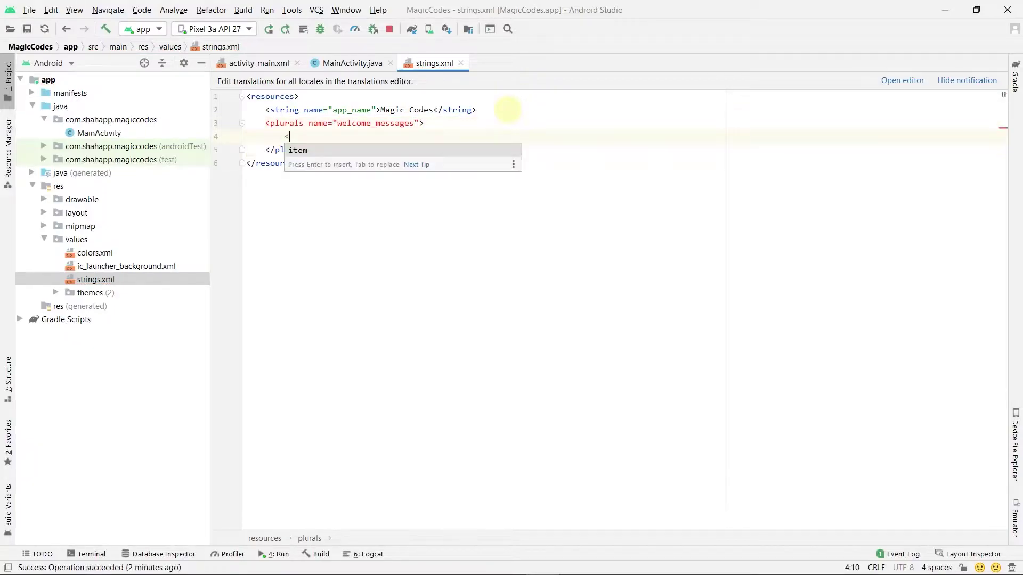
key(Return)
key(Down)
key(Down)
key(Return)
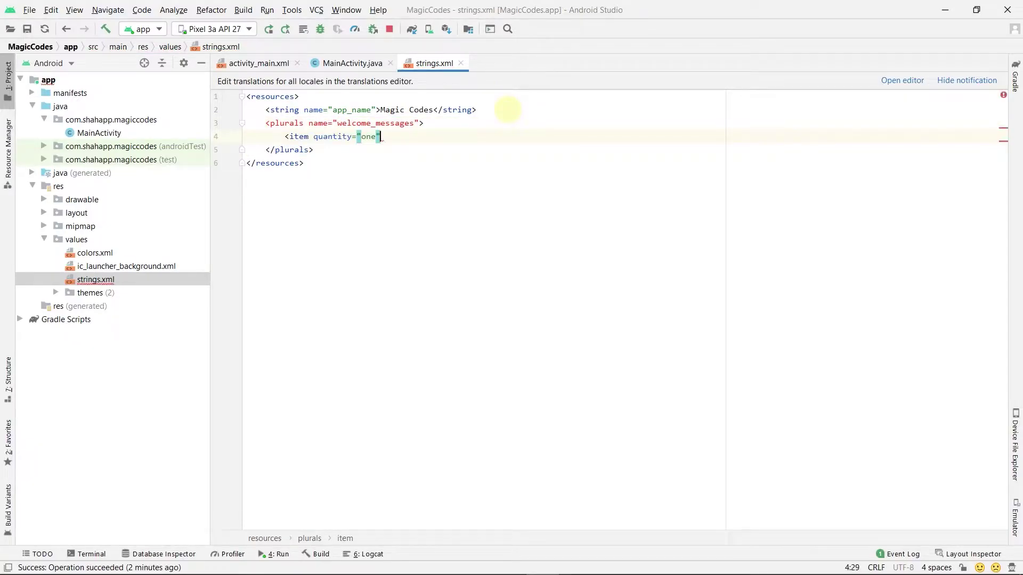
text(">Hello )
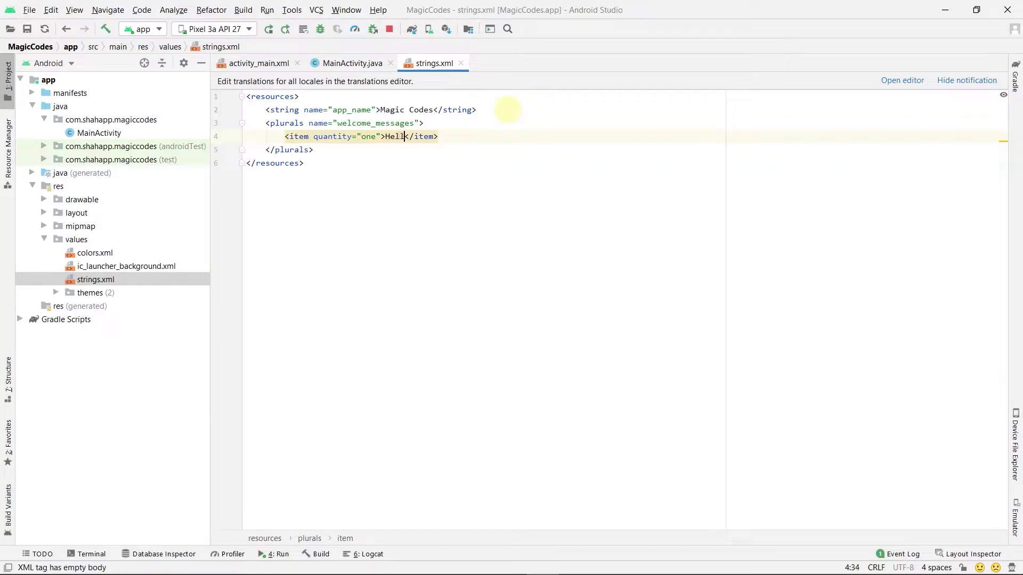
text(%)
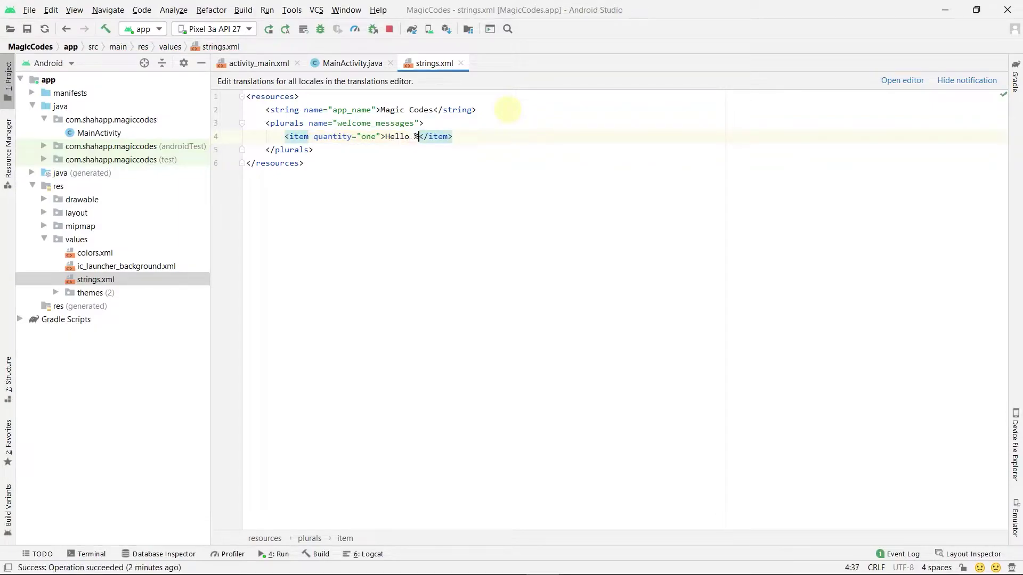
text(1)
text($s)
text( you have )
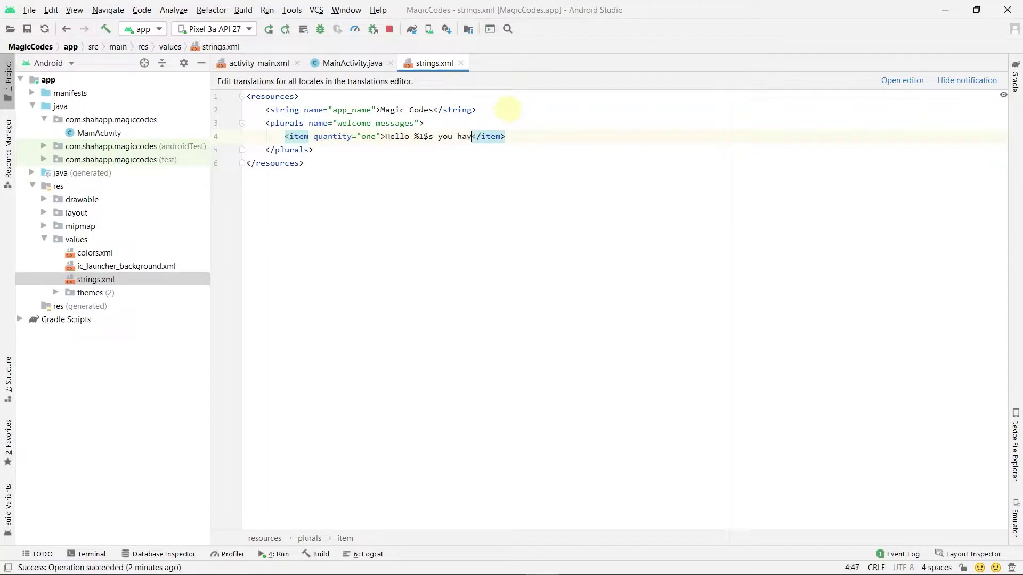
text(a new message.)
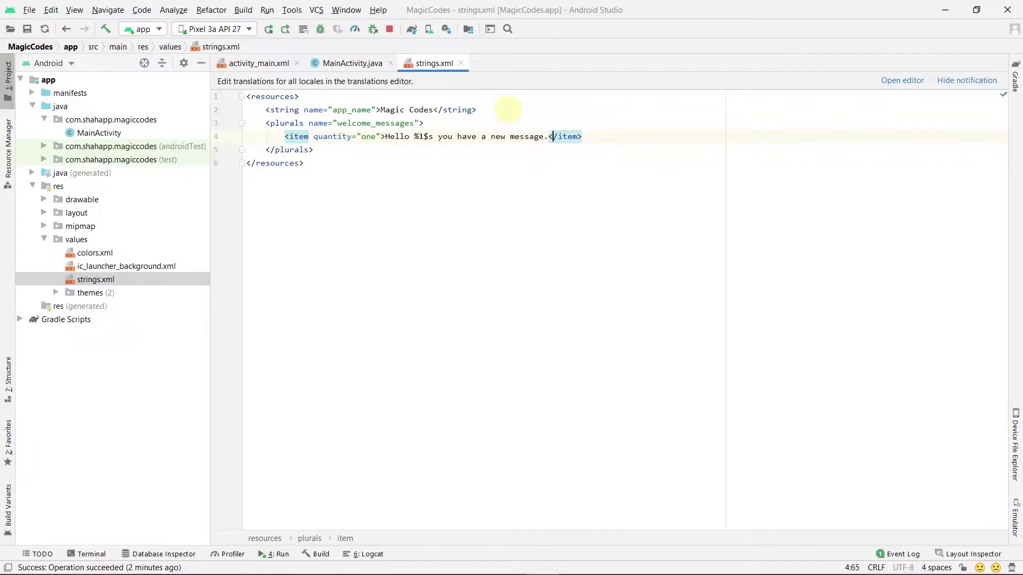
Duplicate the plural item line and change the copy's quantity to "other".
key(Home)
key(shift+Down)
key(ctrl+c)
key(ctrl+v)
key(ctrl+v)
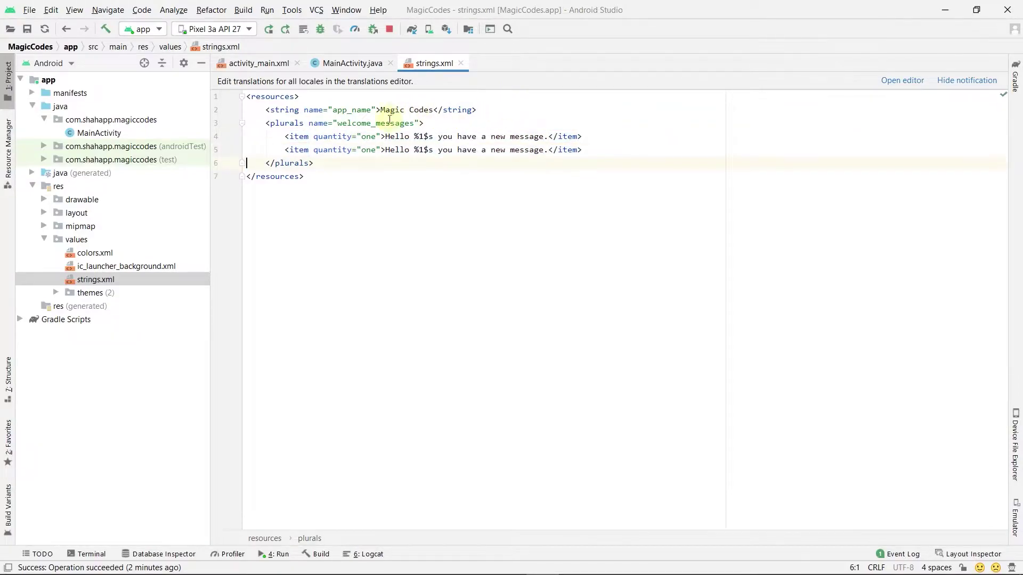
double_click(368, 150)
text(oth)
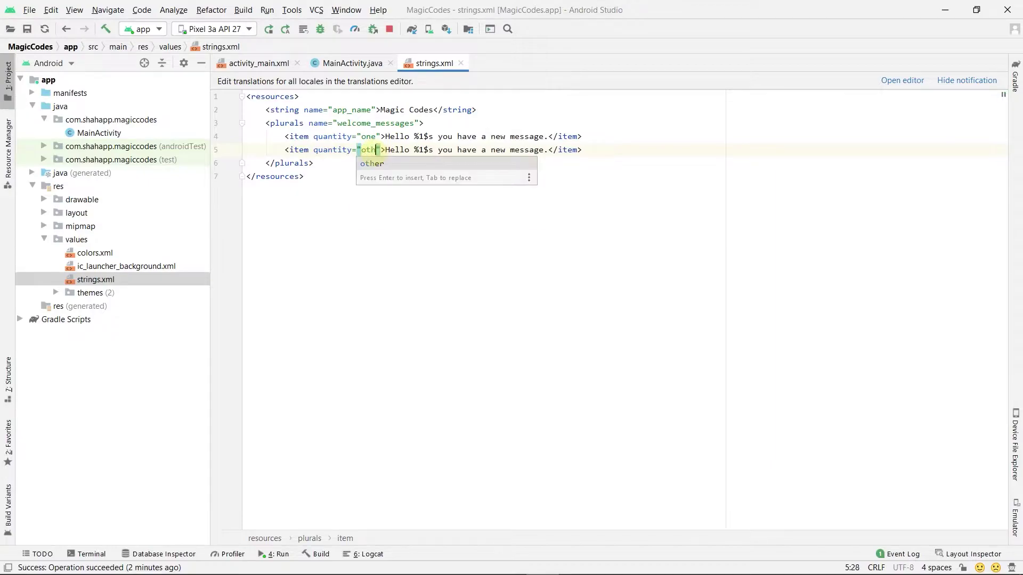
key(Return)
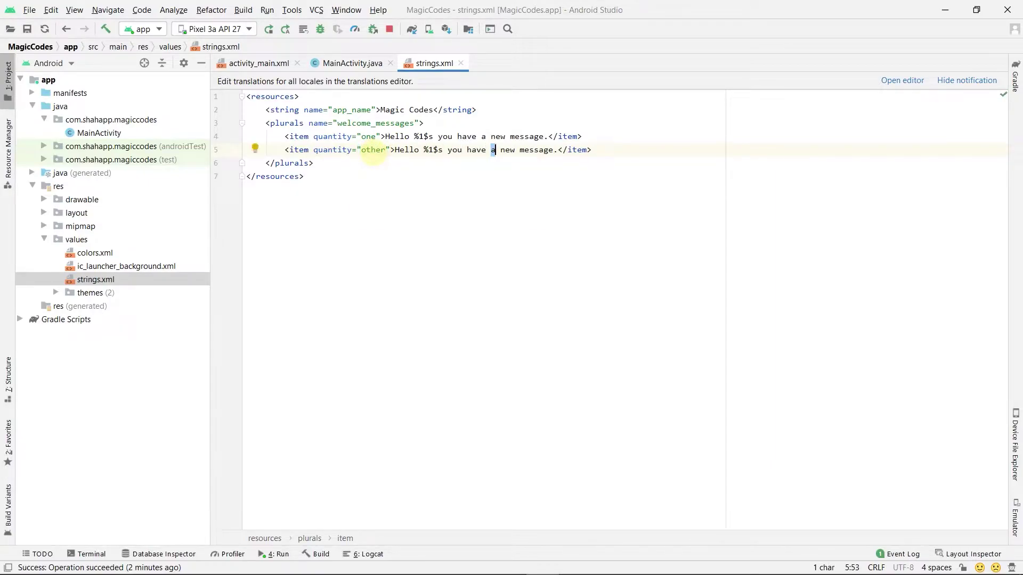
text(%)
text(2$)
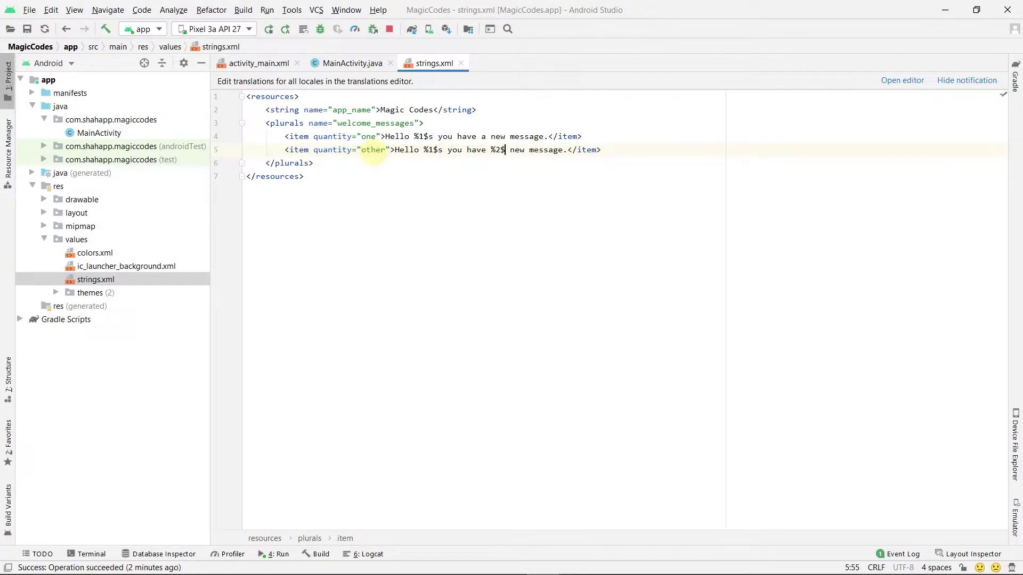
text(d)
text(s)
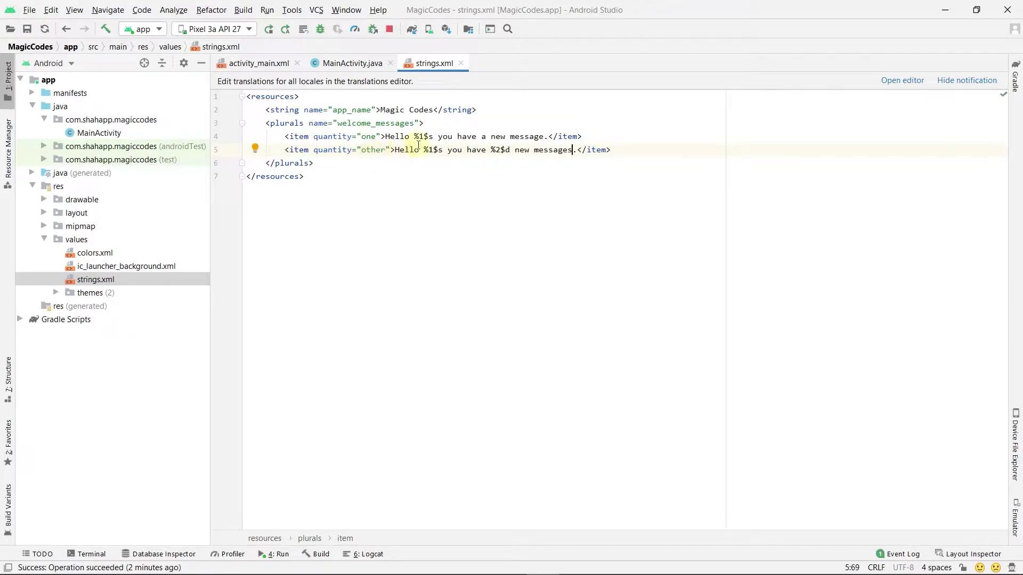
In MainActivity.java, declare public String usePluralsInStrings(Context context, String userName, int count).
click(348, 63)
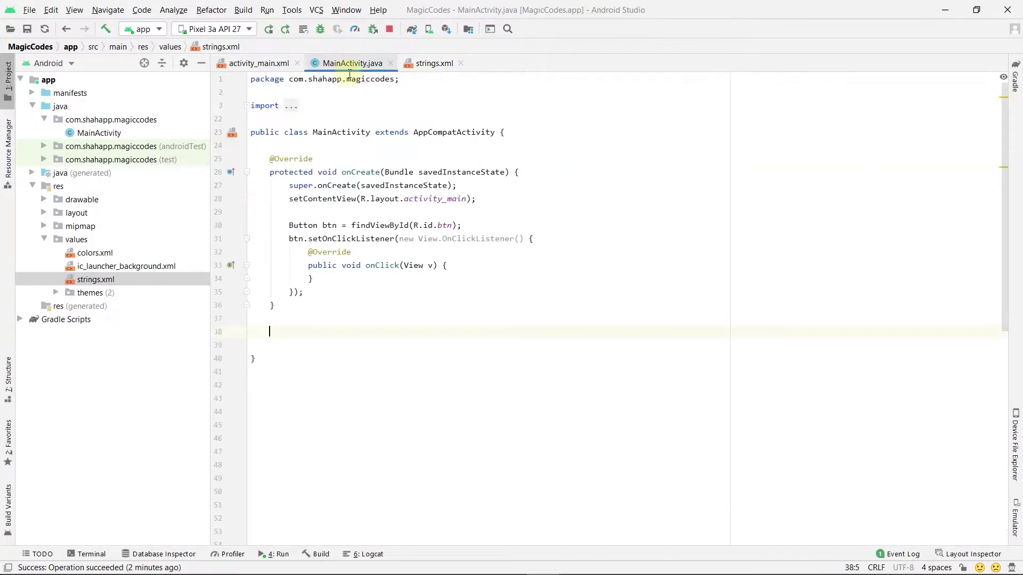
text(public)
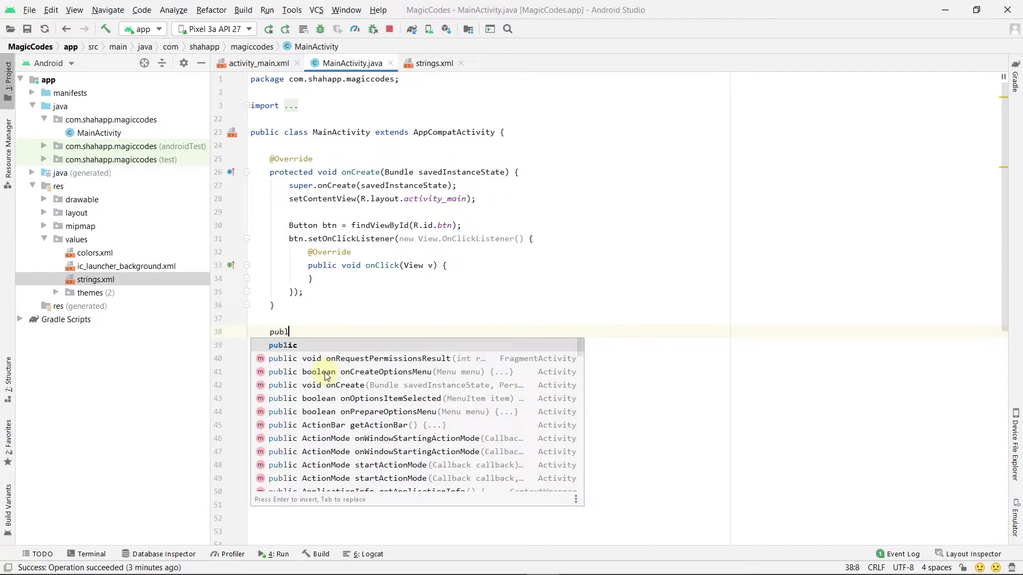
text( Strin)
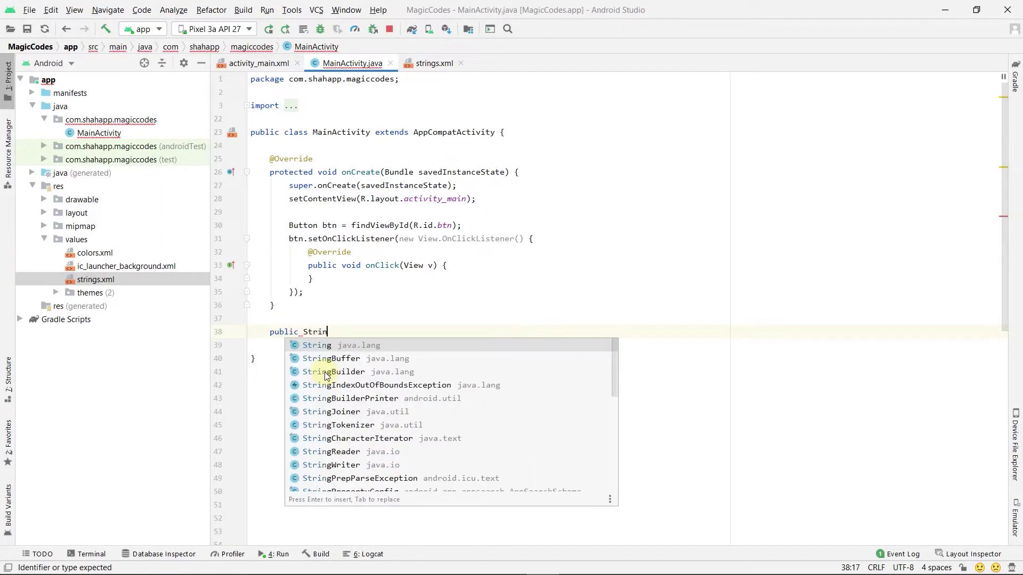
text(g )
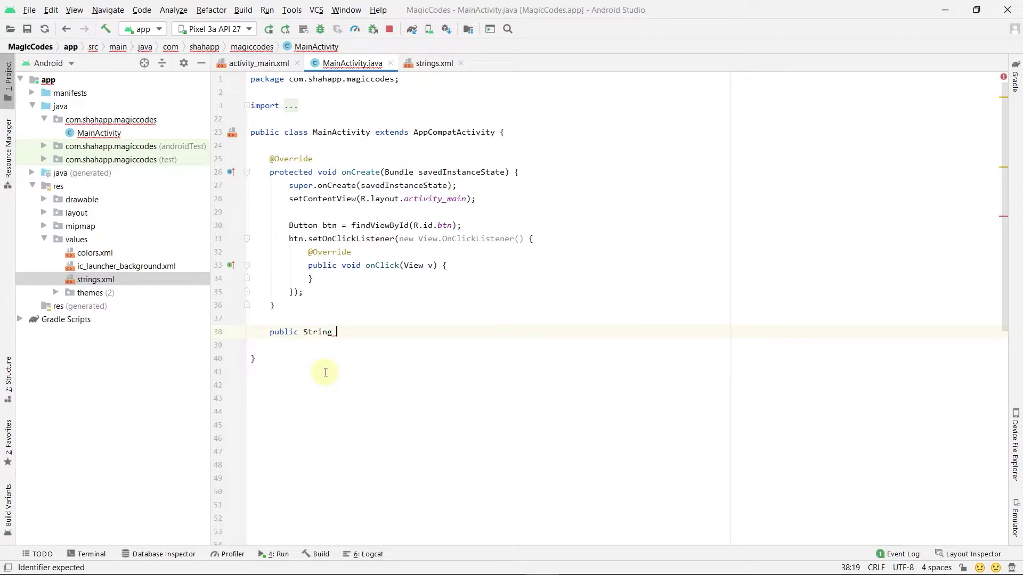
text(usePlu)
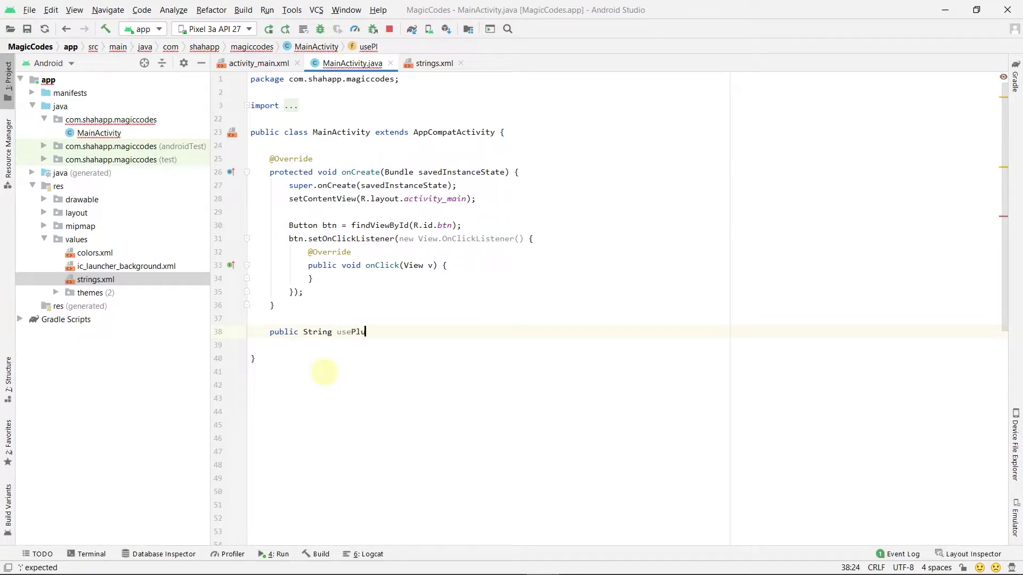
text(ralsInStringss)
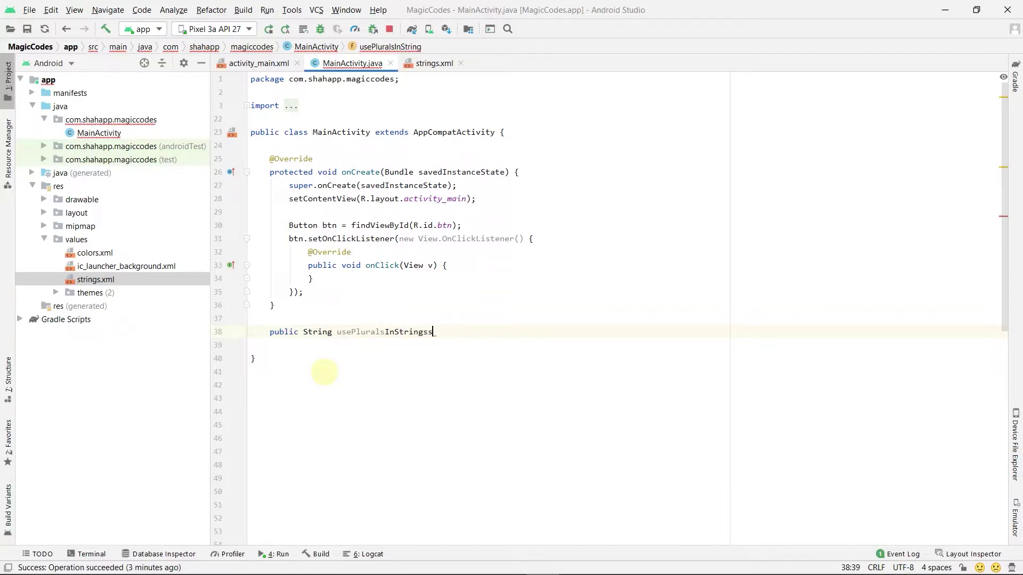
key(BackSpace)
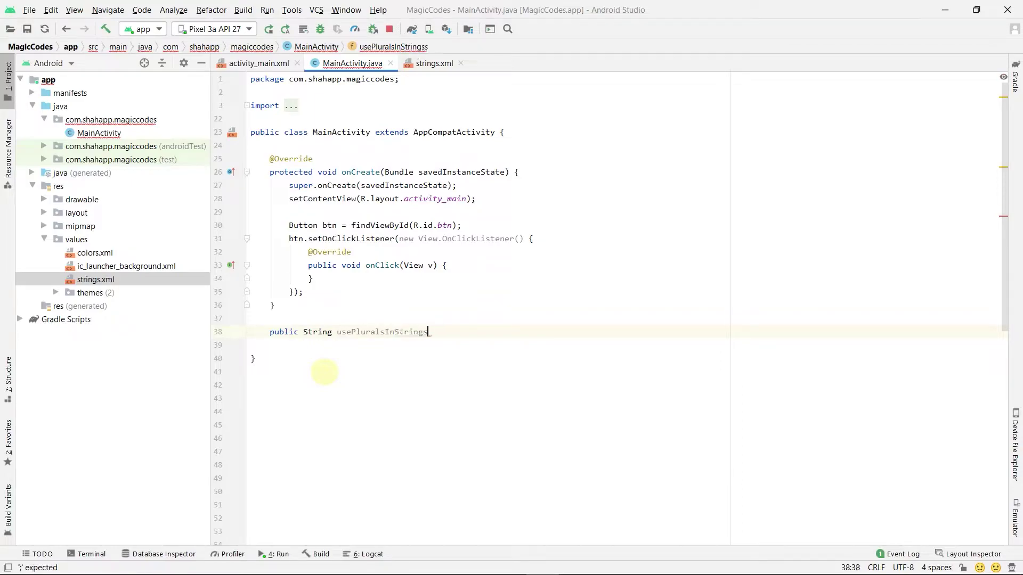
key(BackSpace)
text(Con)
key(Return)
text(con)
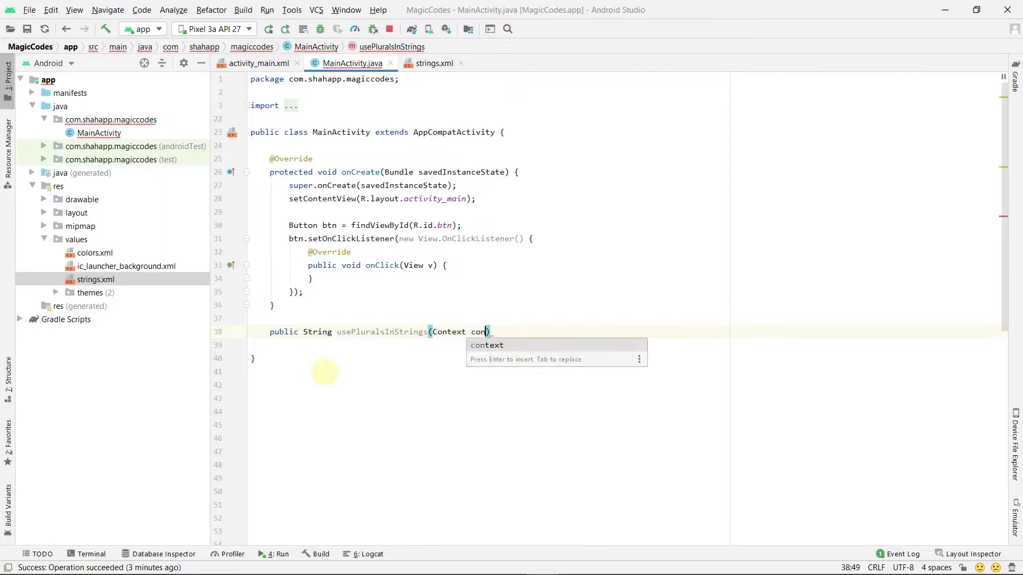
key(Return)
text(, )
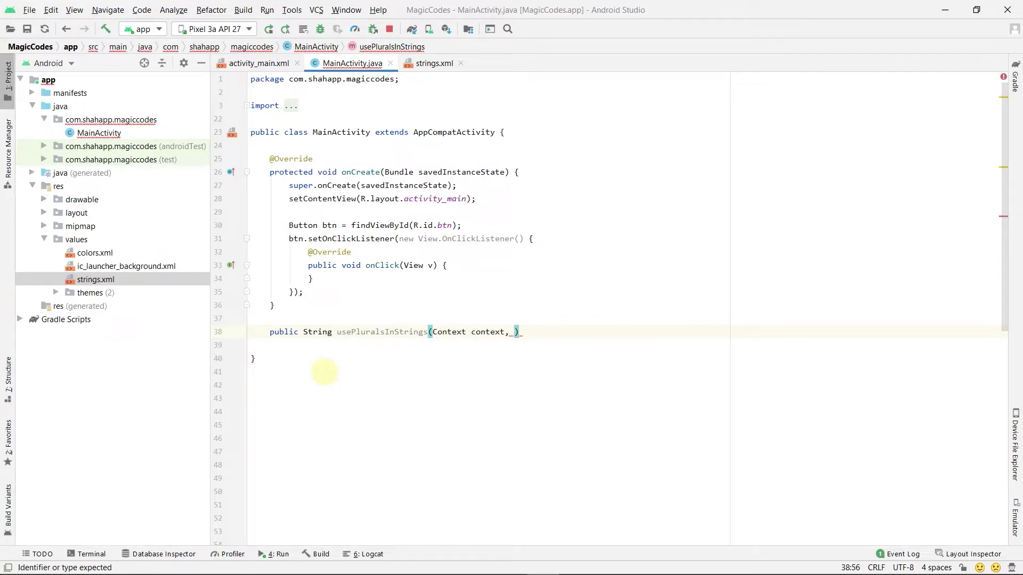
text(String user)
text(Name,)
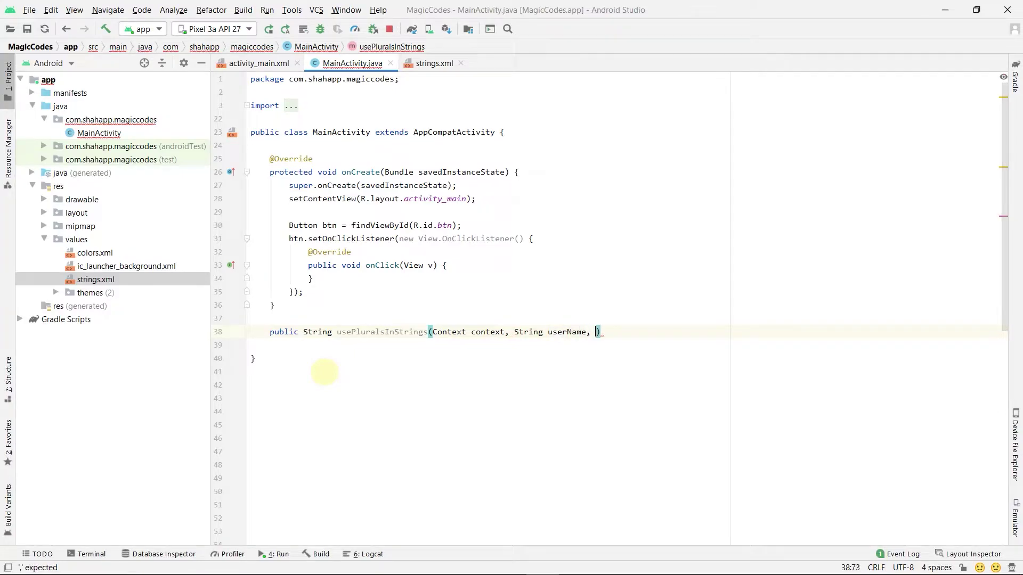
text( int count))
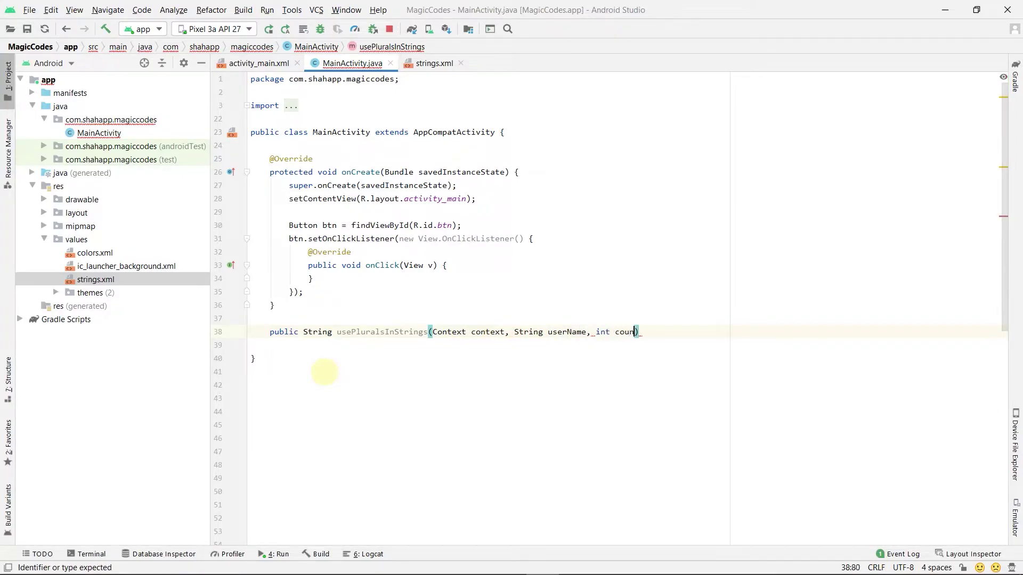
text({)
Begin the method body with return String.format(context.getResources().getQuantityString(...)).
key(Return)
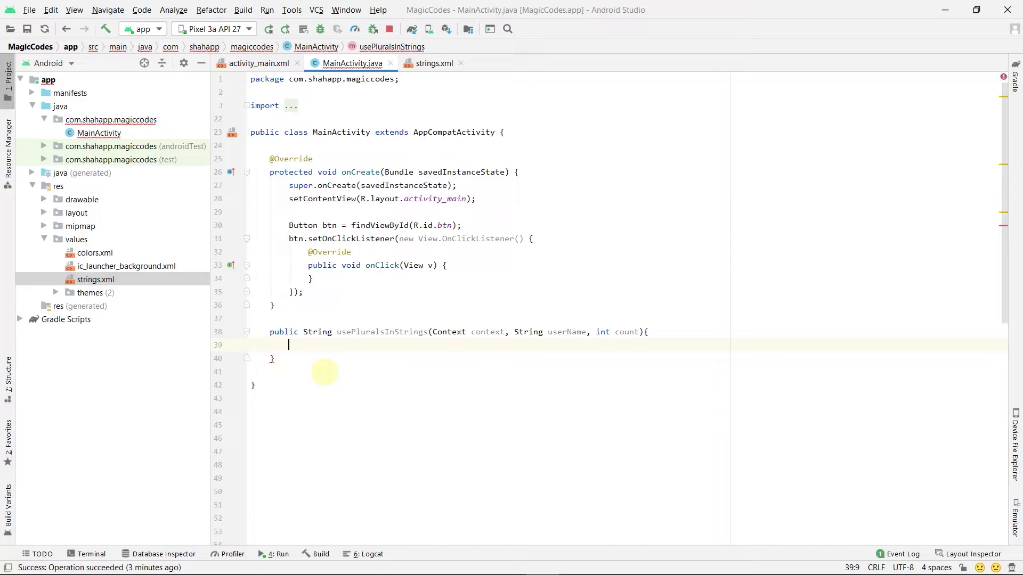
text(return S)
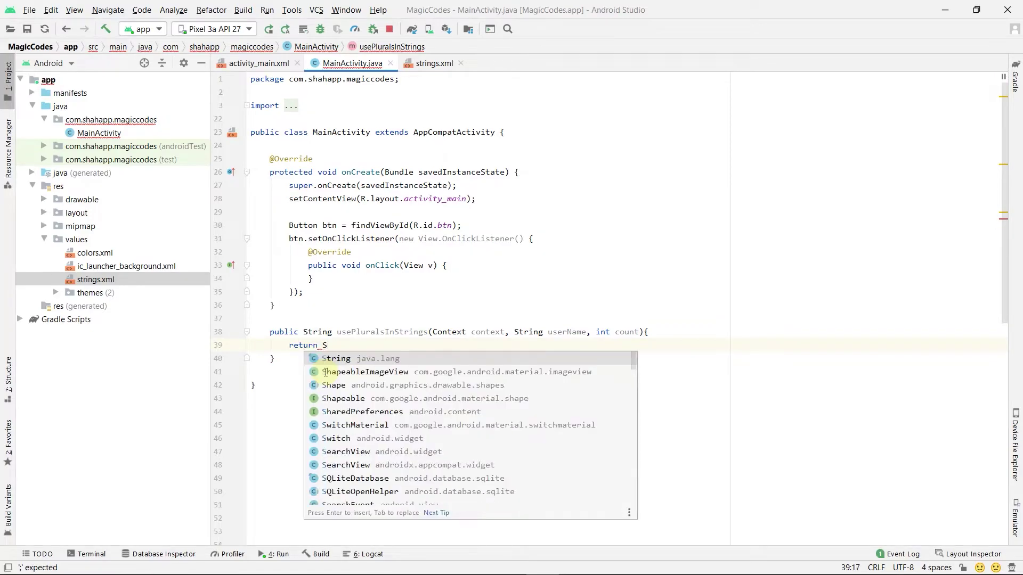
text(tring.)
key(Return)
text(con)
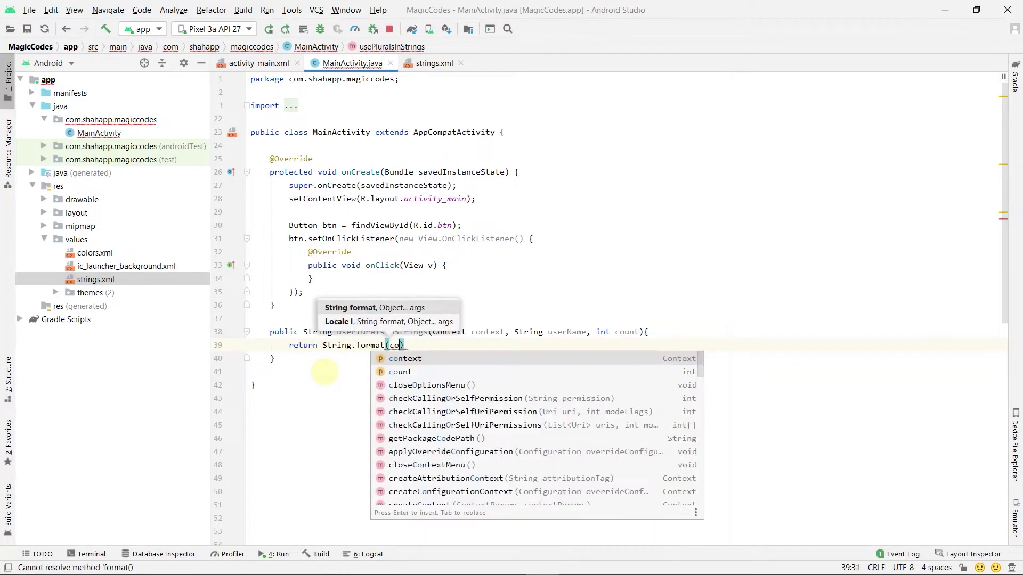
key(Return)
text(.ge)
key(Return)
text(.get)
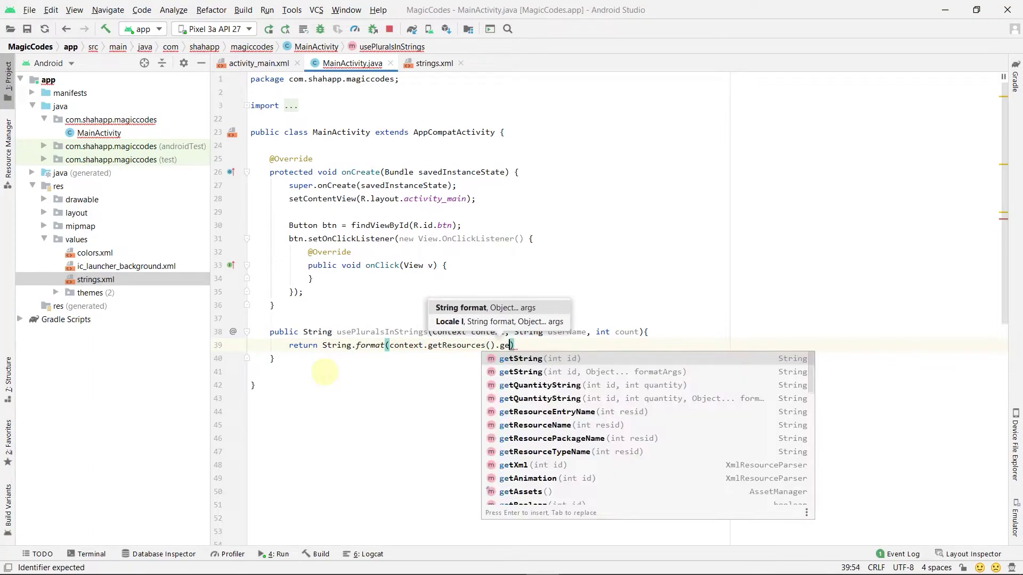
text(q)
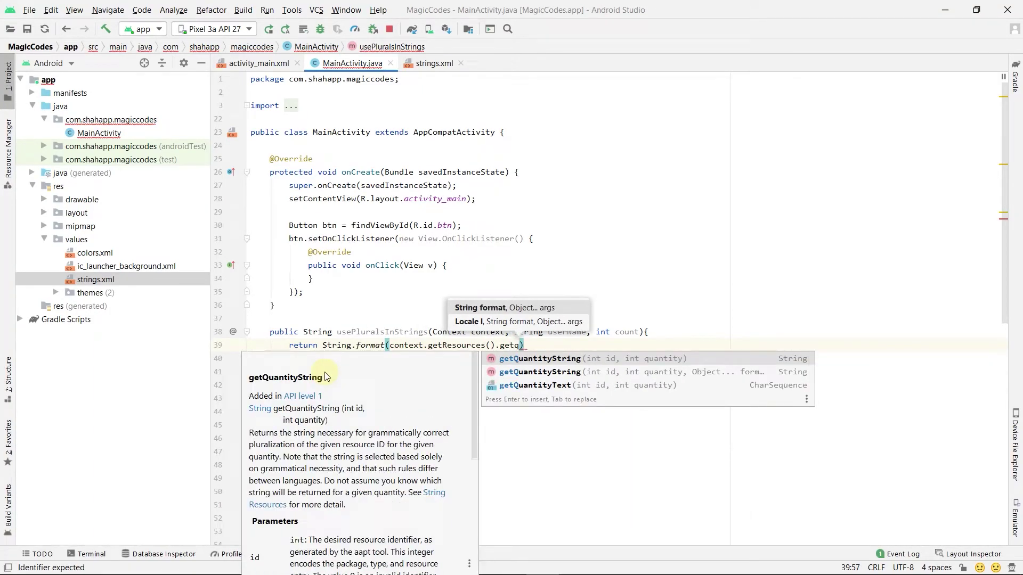
key(Return)
text(R.)
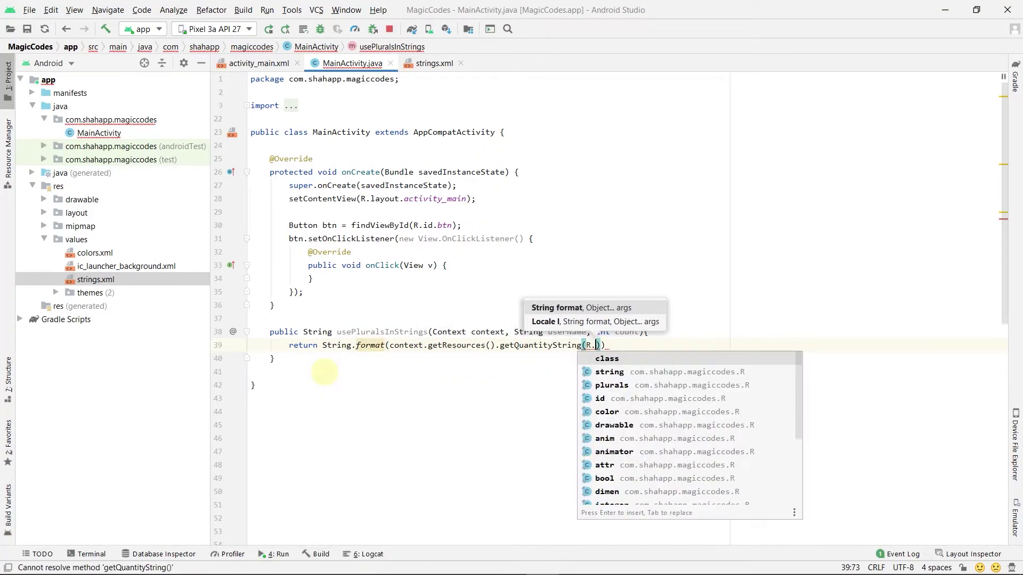
Pass R.plurals.welcome_messages, count, userName and count to getQuantityString.
key(Down)
key(Return)
text(.)
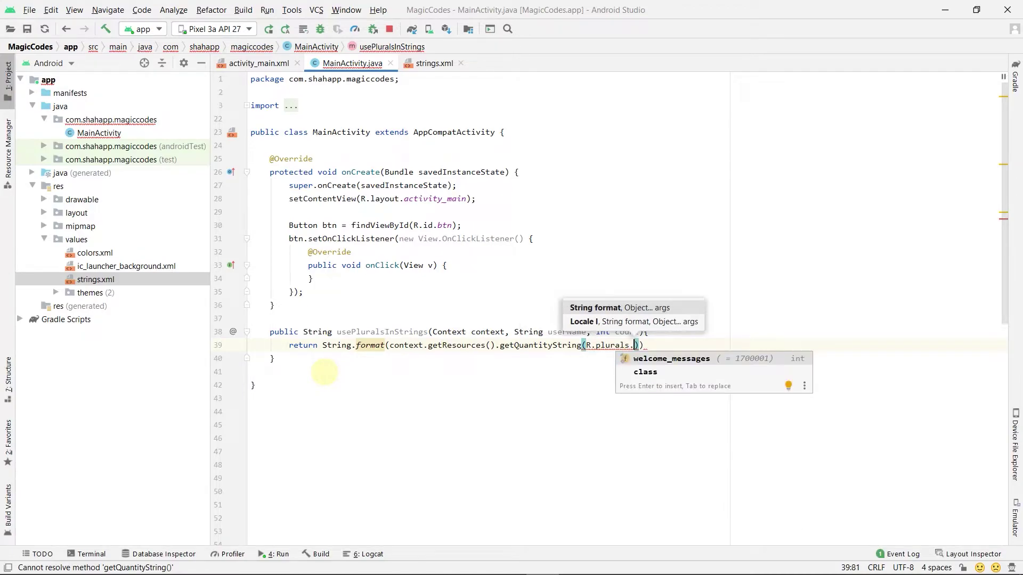
key(Return)
text(, cou)
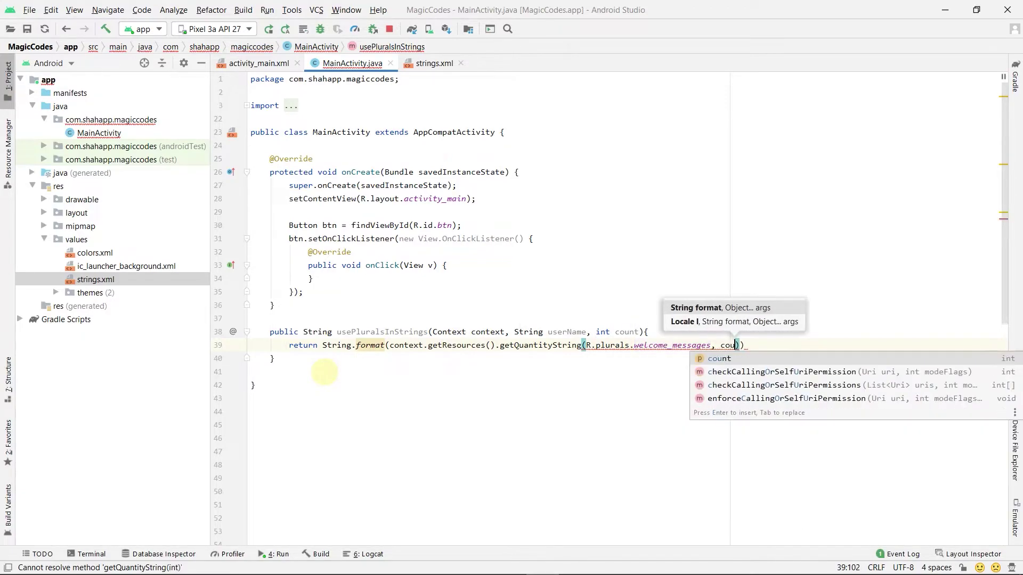
key(Return)
text(, )
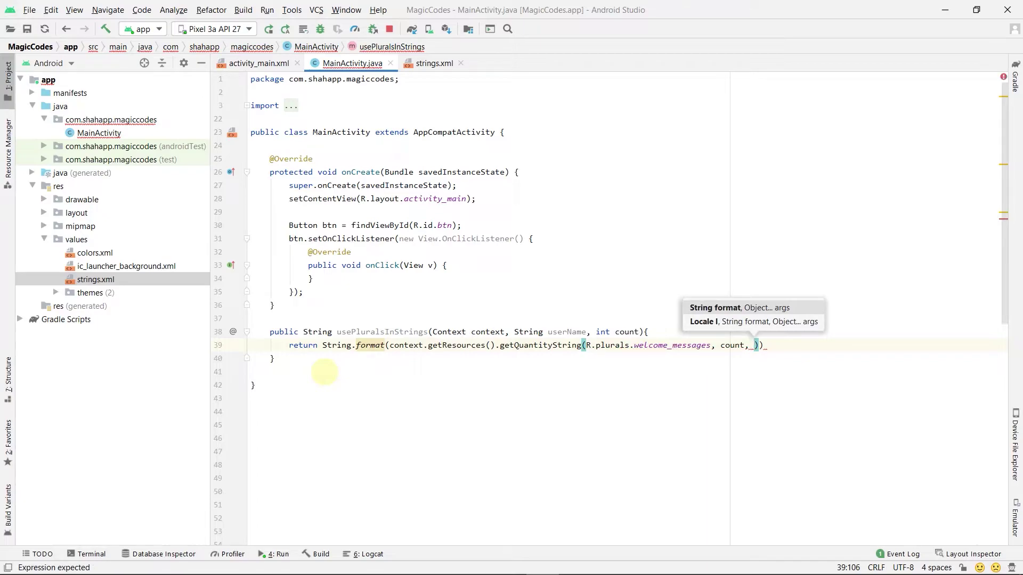
text(u)
key(Return)
text(, )
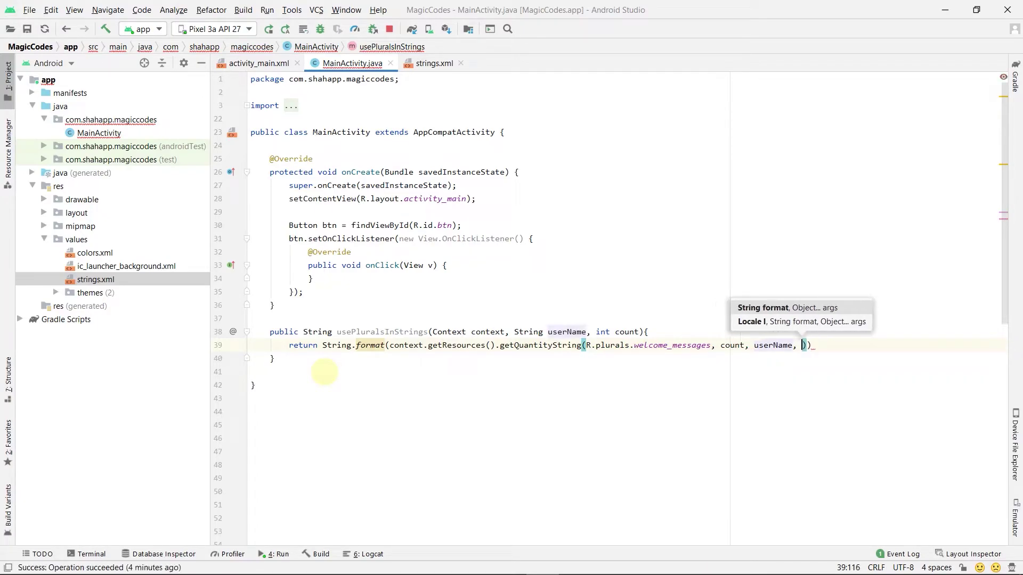
text(cou)
key(Return)
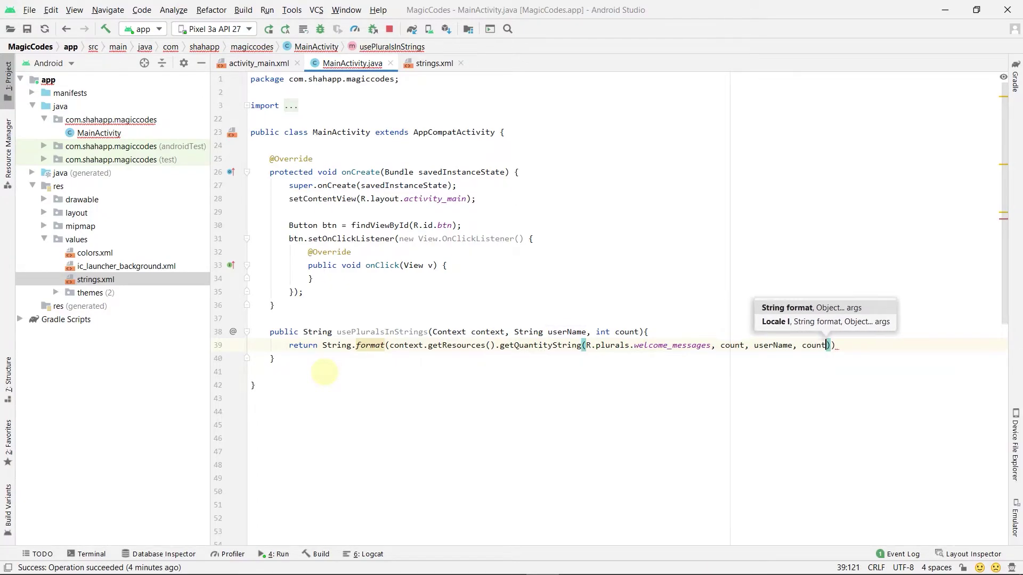
text());)
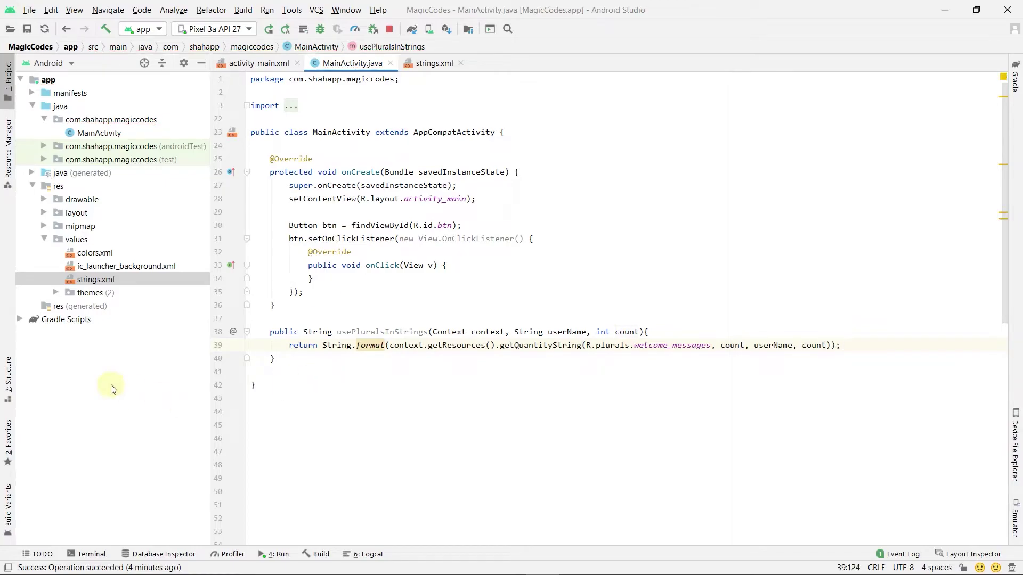
click(368, 331)
In onClick, show Toast.LENGTH_LONG of usePluralsInStrings(getApplicationContext(), "magic codes", 1).
click(462, 265)
key(Return)
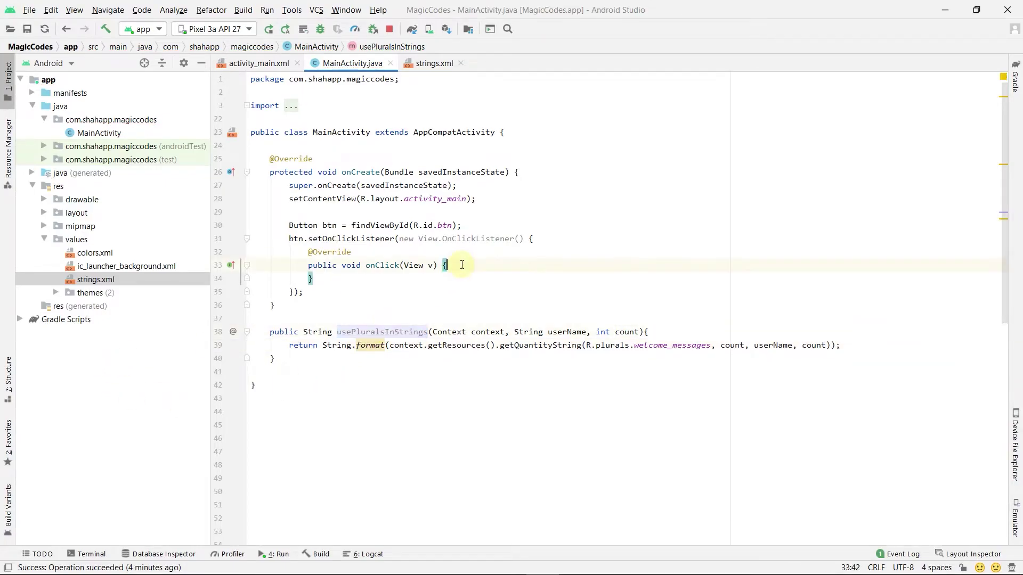
text(Toast.)
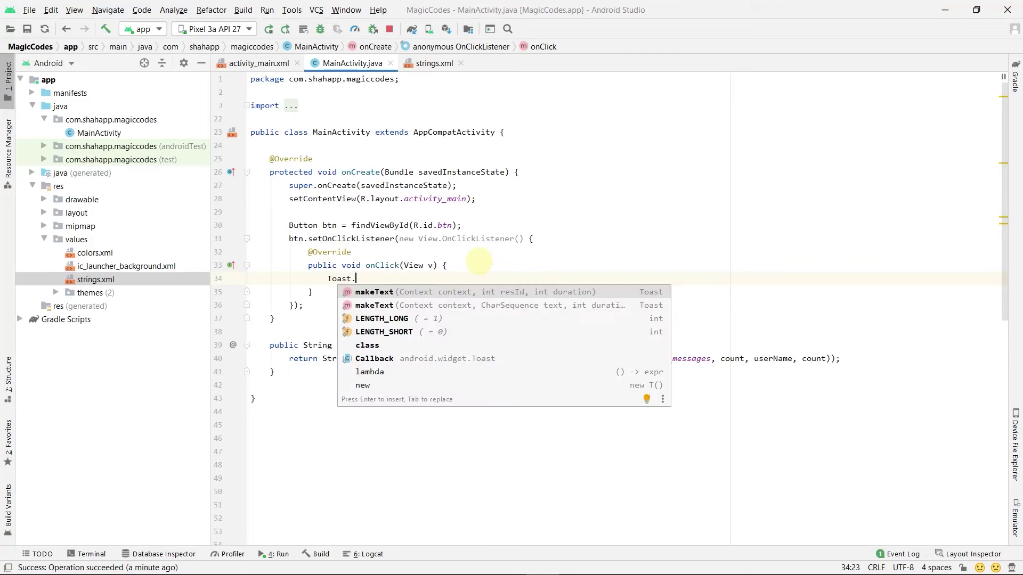
key(Return)
text(getA)
key(Return)
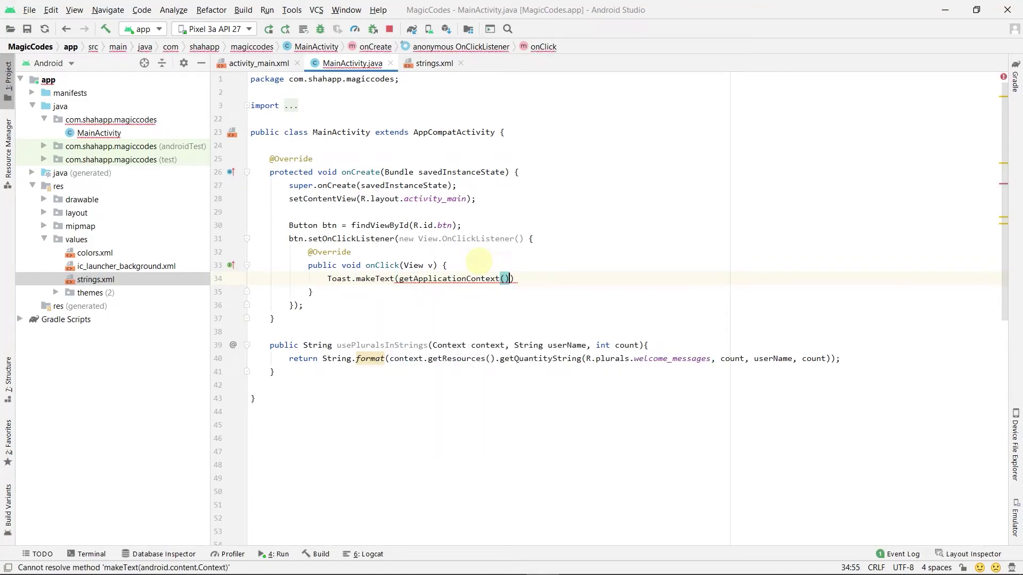
text(,)
key(Return)
text(usePluralsInStrings()))
key(Return)
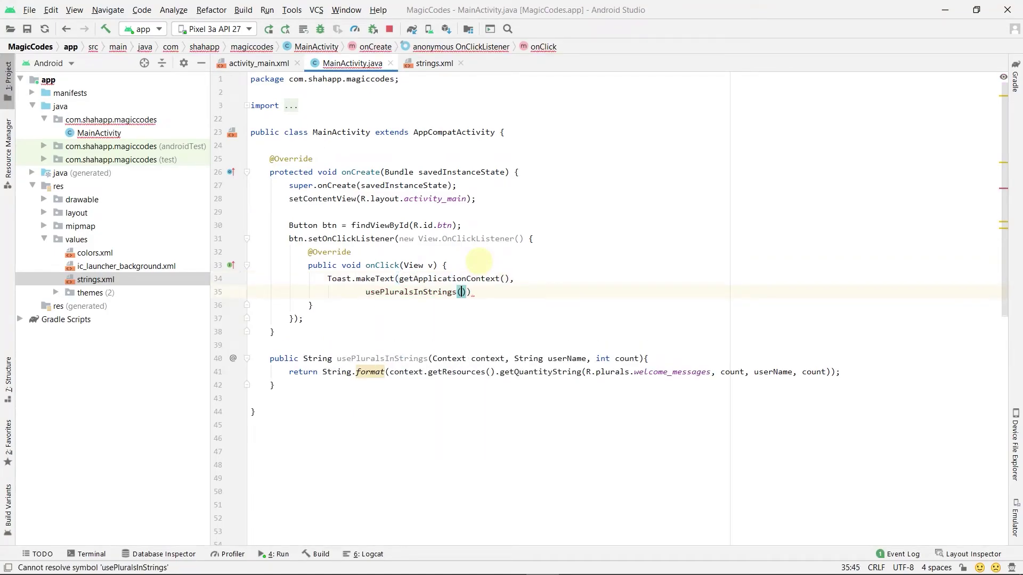
text(get)
key(Return)
text(, ")
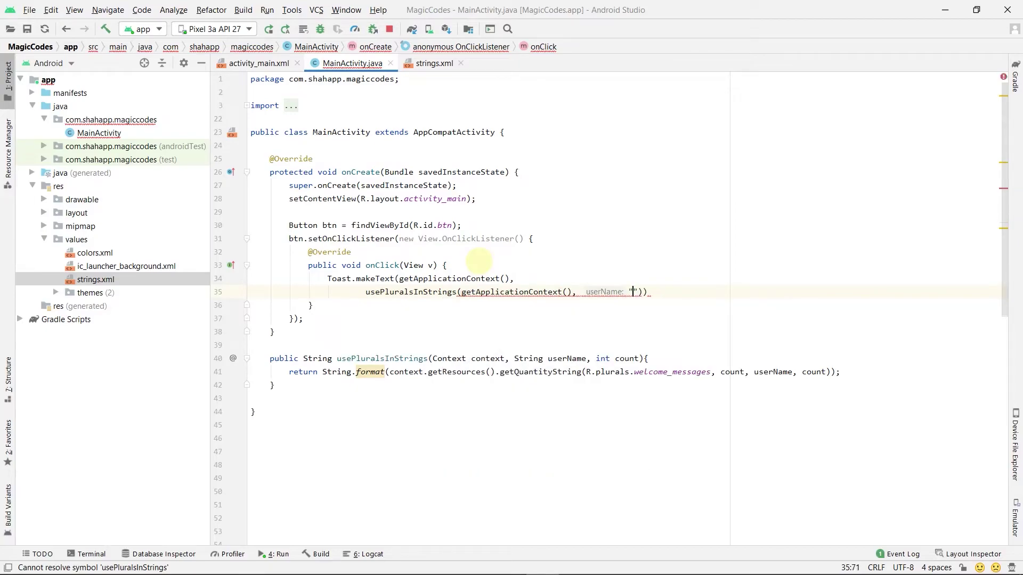
text(magic codes)
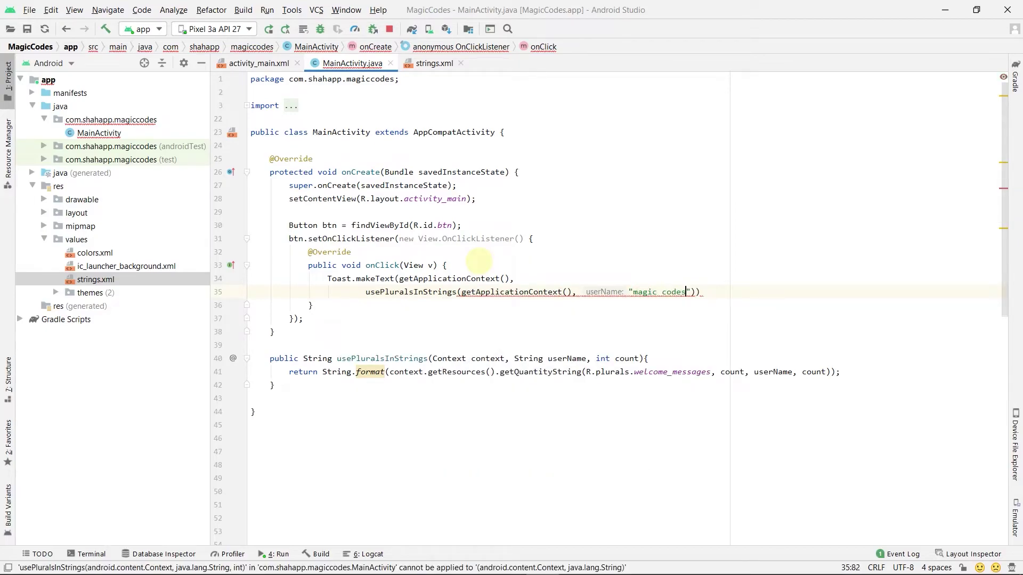
key(Right)
text(, 1)
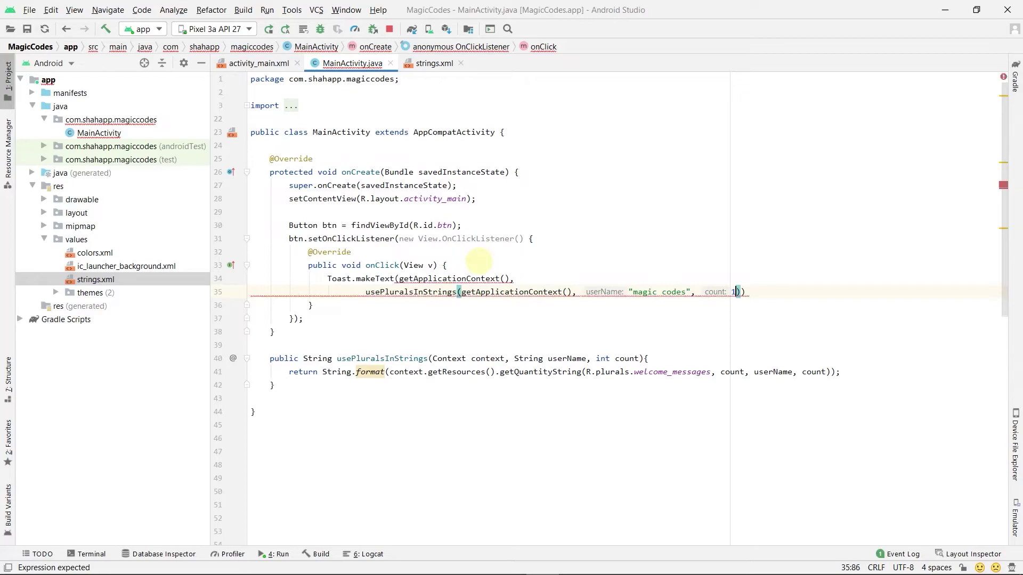
text())
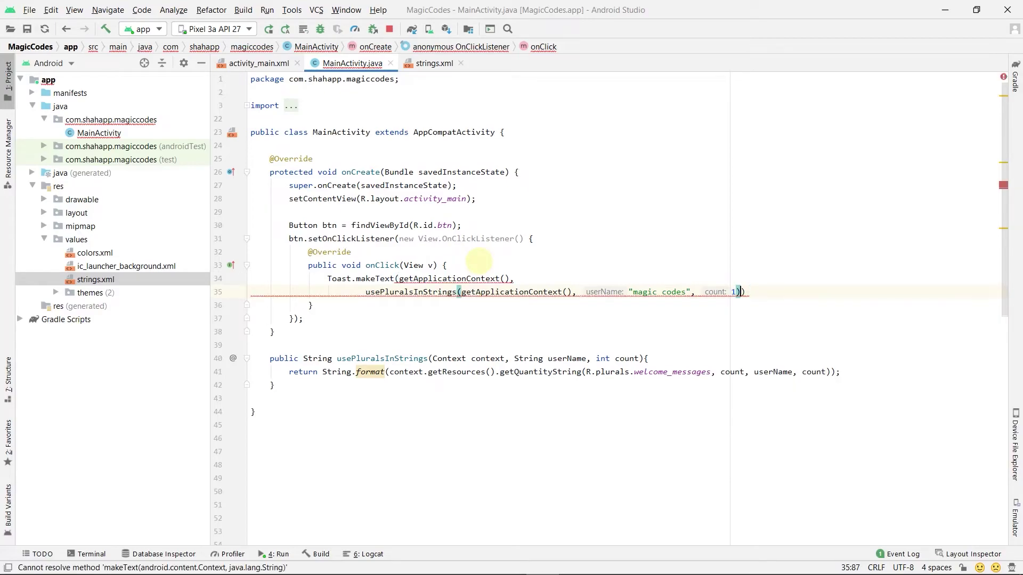
text(, Toast.)
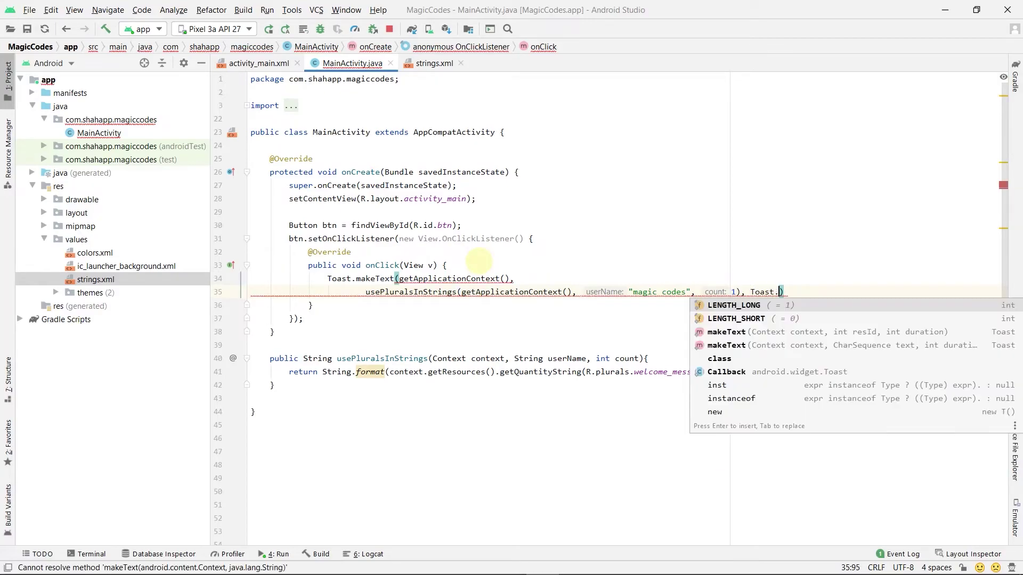
key(Return)
text().show)
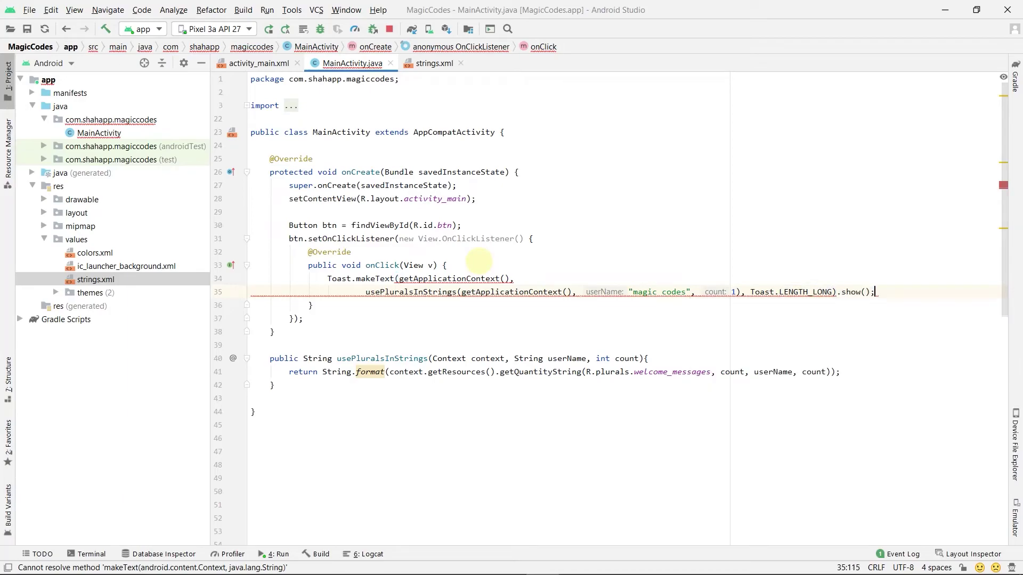
text(();)
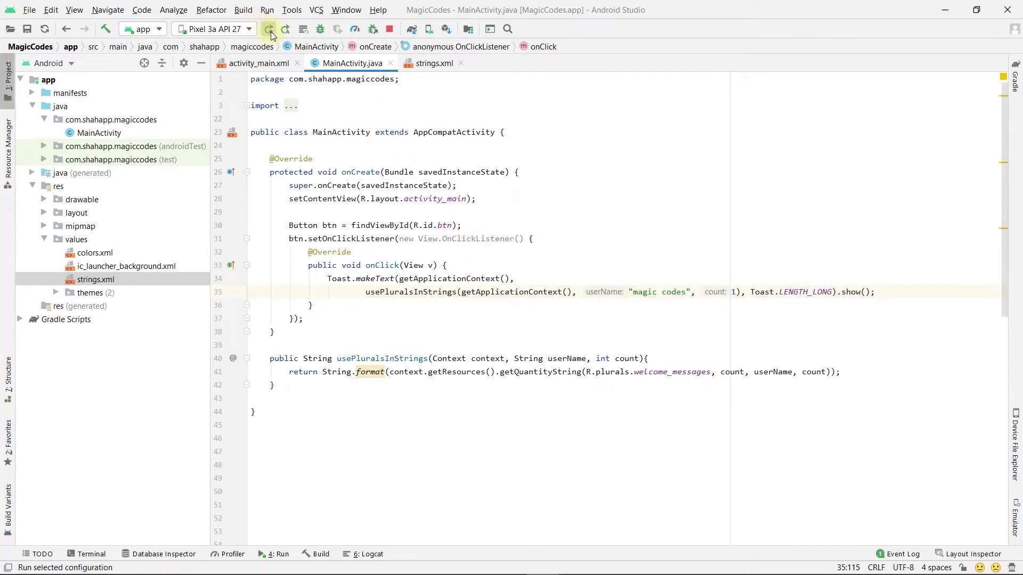
Run the app and tap its button, then change the count from 1 to 5 and rerun.
click(269, 30)
click(552, 111)
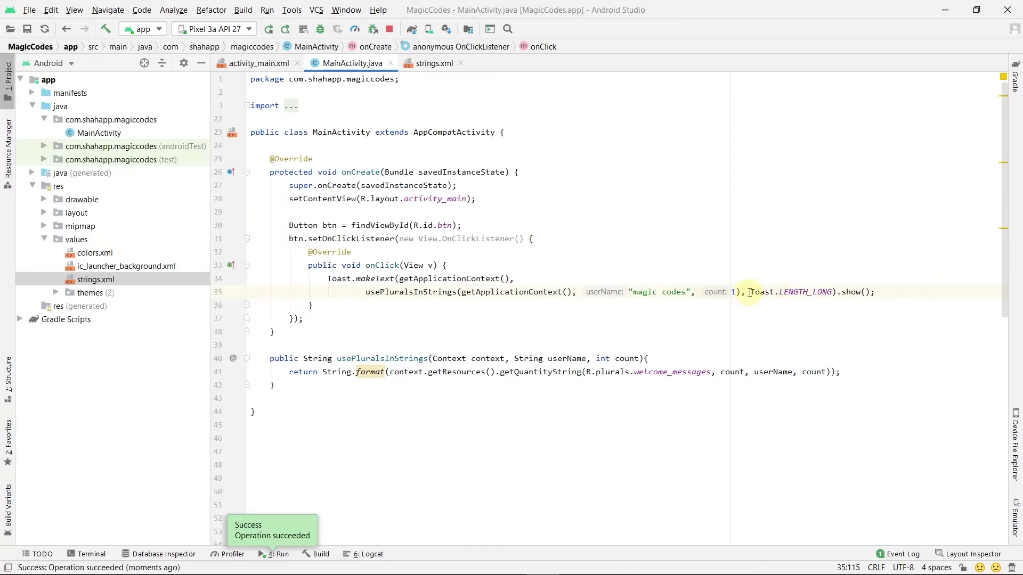
double_click(734, 292)
text(5)
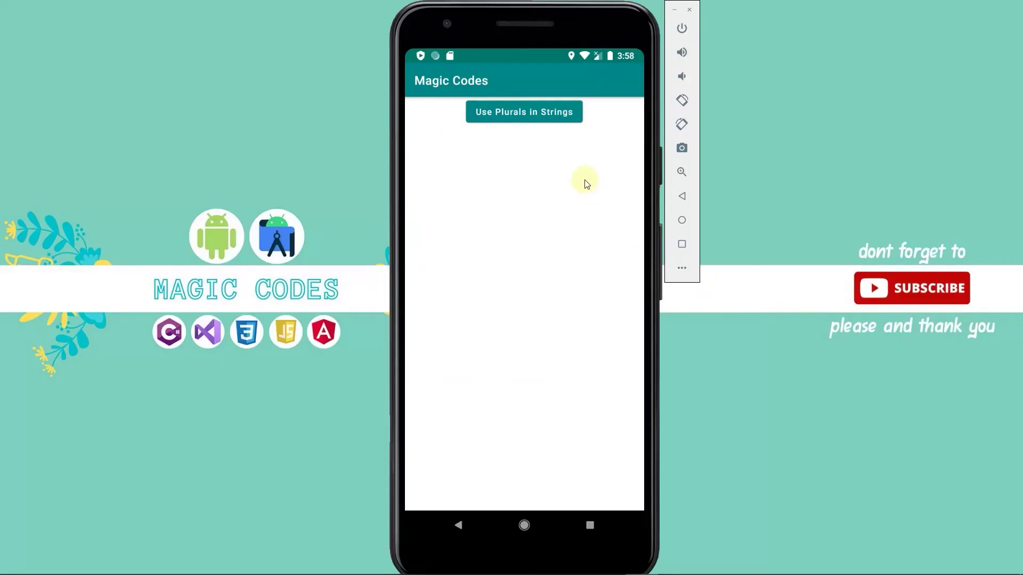
click(552, 115)
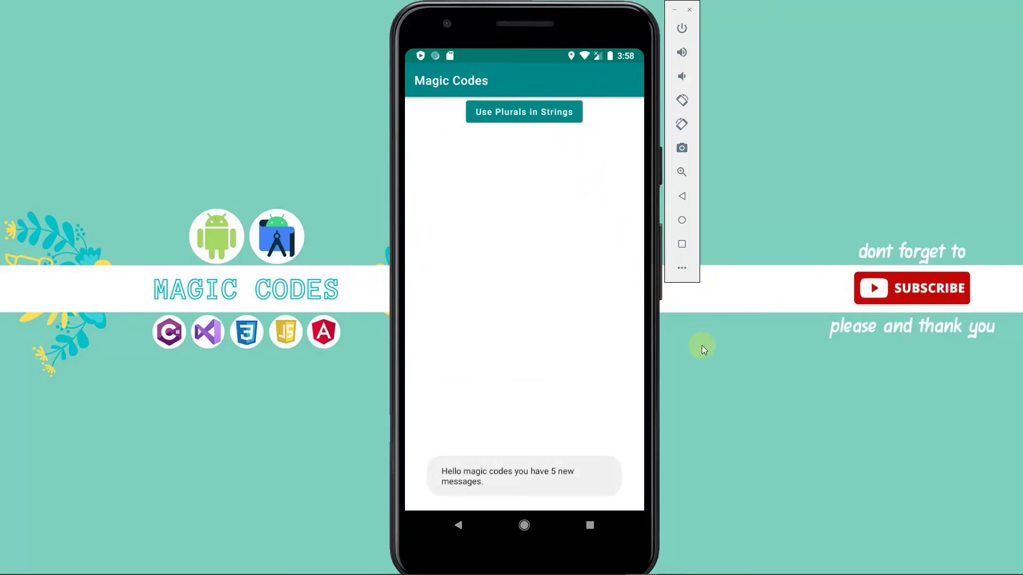